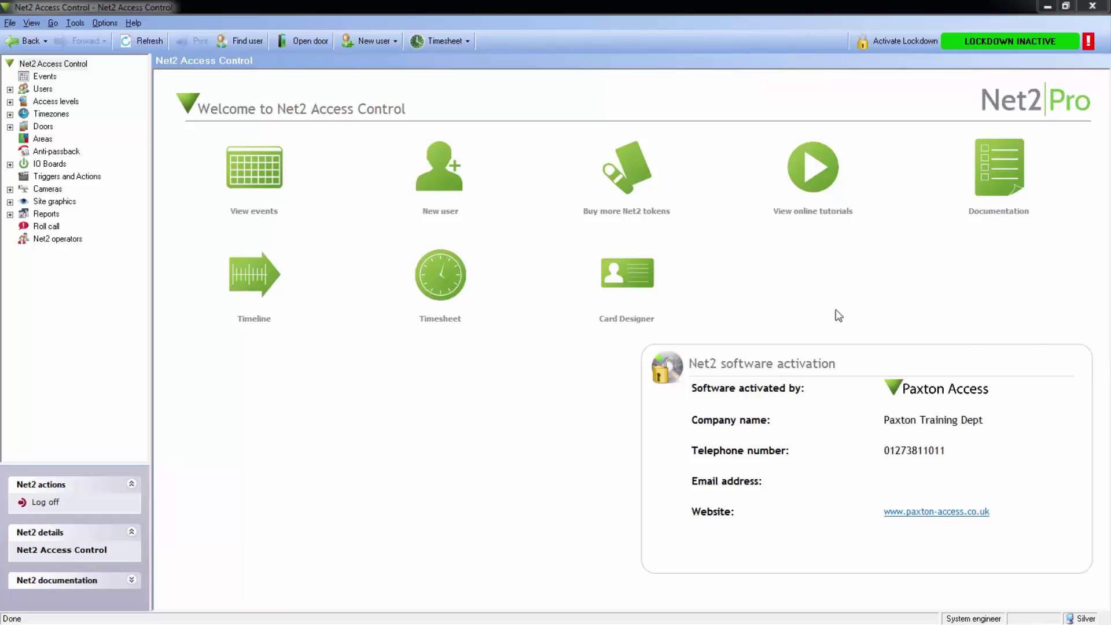
Start a new Triggers and Actions rule triggered at a specific time
{"action": "left_click", "coordinate": [57, 177]}
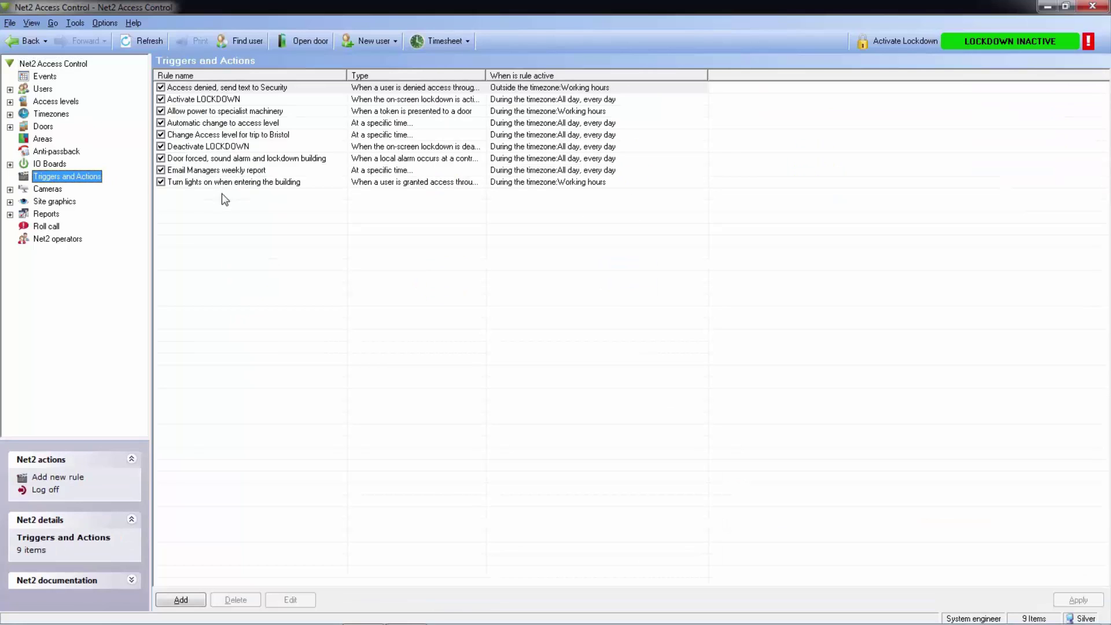
{"action": "left_click", "coordinate": [74, 477]}
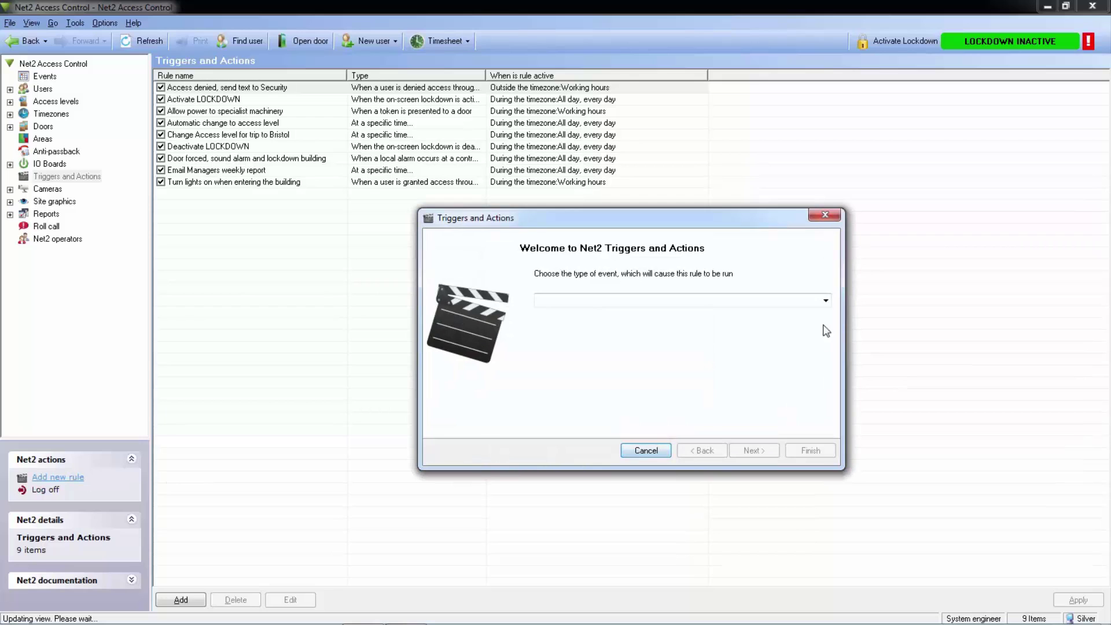
{"action": "left_click", "coordinate": [825, 301]}
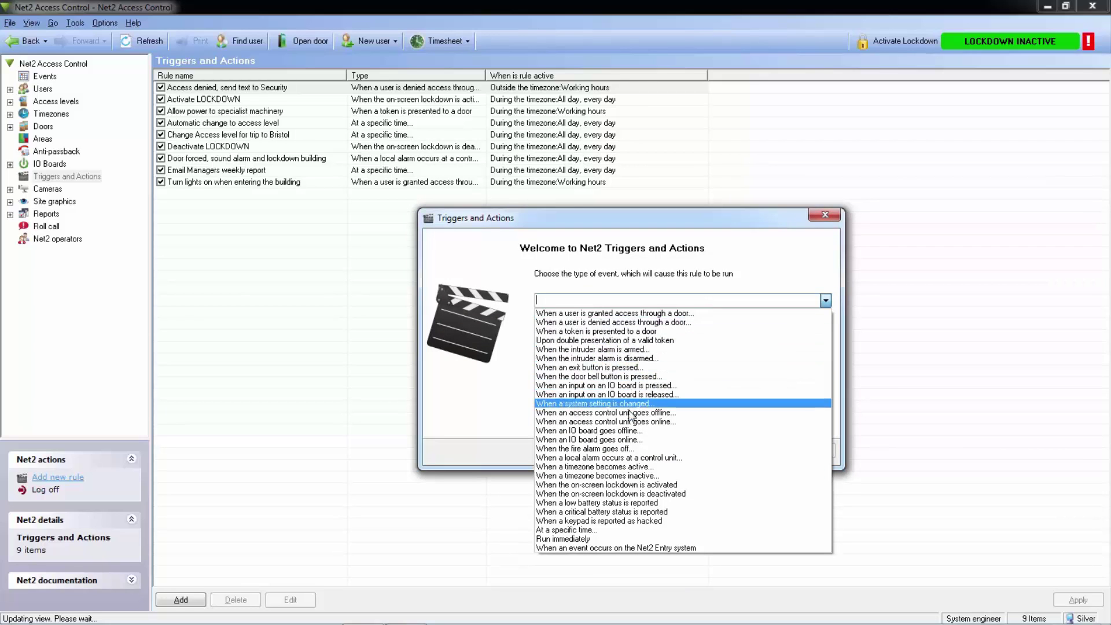
{"action": "left_click", "coordinate": [608, 535]}
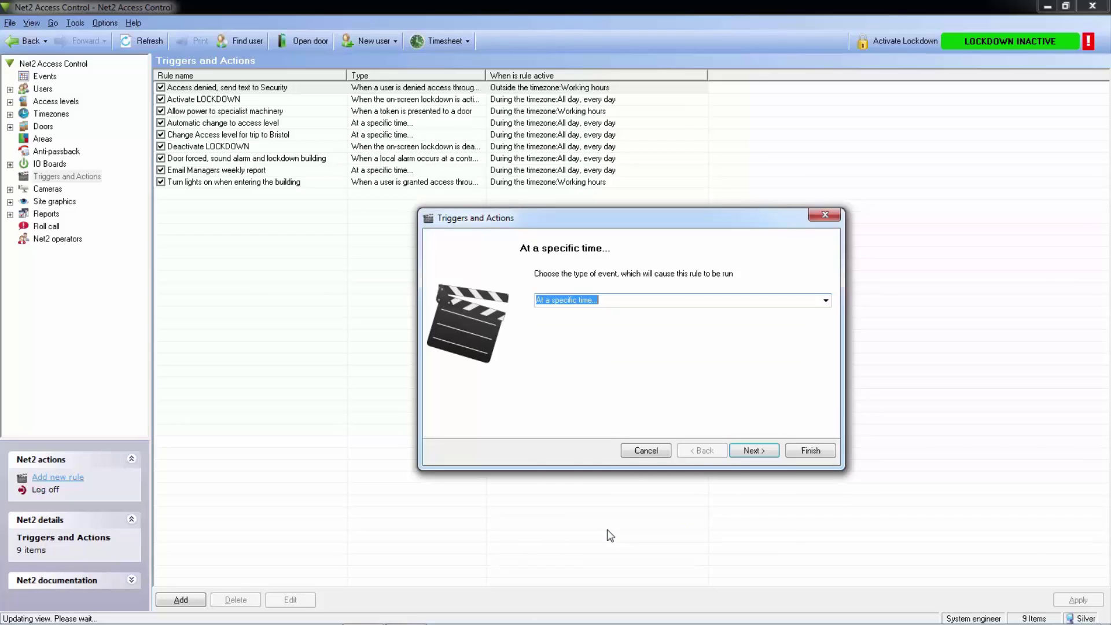
{"action": "left_click", "coordinate": [756, 450]}
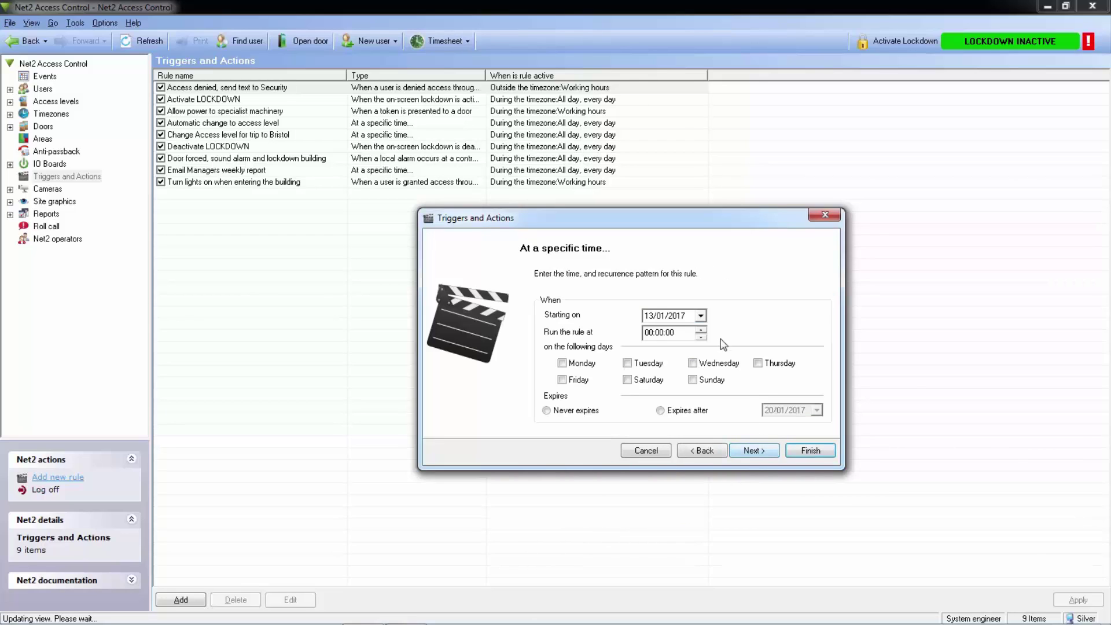
Schedule the rule from 16/01/2017 at 09:30, Monday to Friday, never expiring
{"action": "left_click", "coordinate": [701, 315]}
{"action": "left_click", "coordinate": [655, 396]}
{"action": "left_click", "coordinate": [650, 333]}
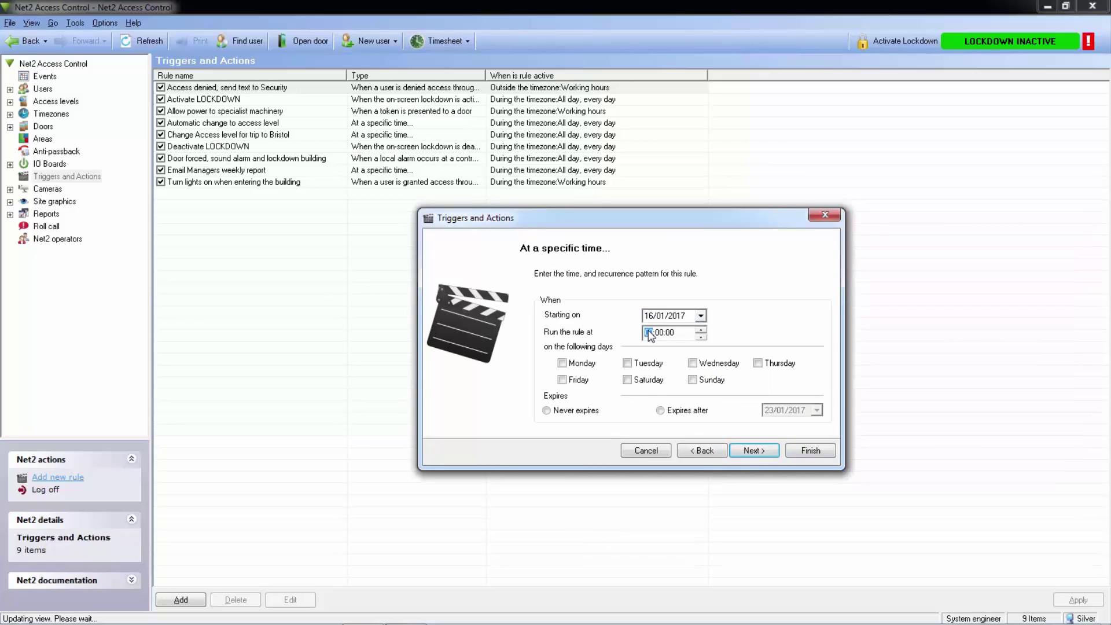
{"action": "type", "text": "09:3"}
{"action": "left_click", "coordinate": [627, 362]}
{"action": "left_click", "coordinate": [693, 363]}
{"action": "left_click", "coordinate": [758, 363]}
{"action": "left_click", "coordinate": [562, 379]}
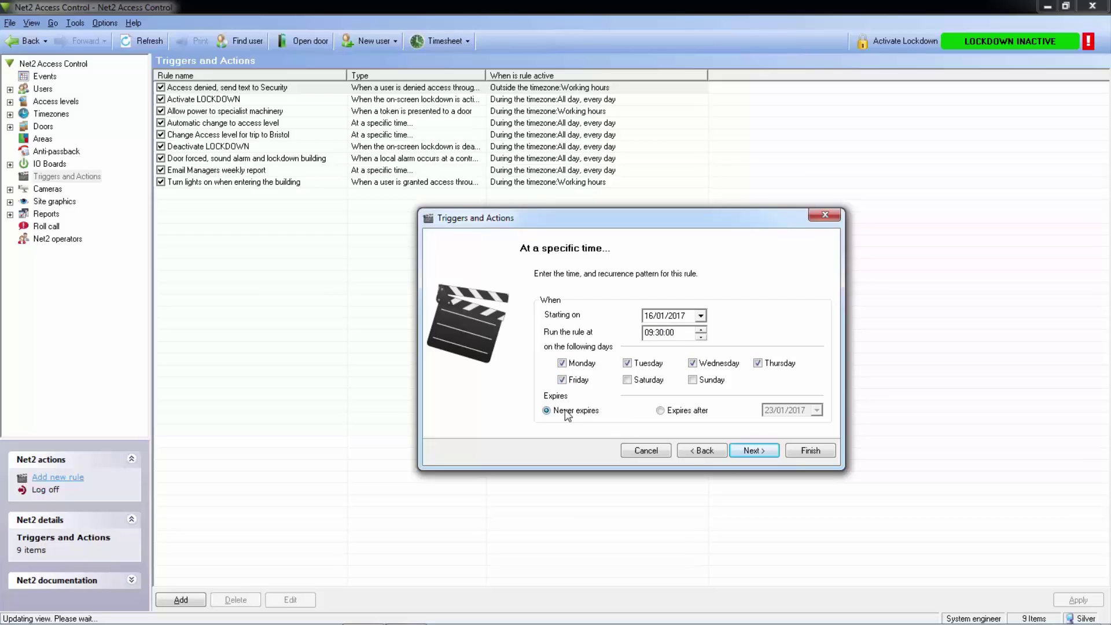
Make the rule send an email and fill in the sender and subject 'Your Daily Report'
{"action": "left_click", "coordinate": [756, 453]}
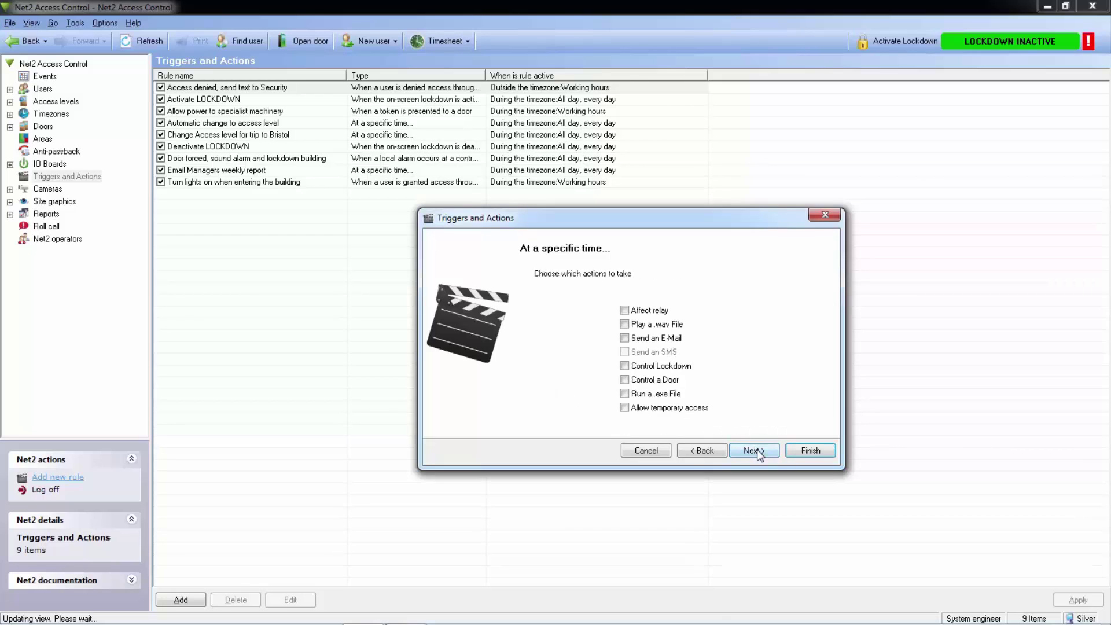
{"action": "left_click", "coordinate": [638, 339]}
{"action": "left_click", "coordinate": [751, 449]}
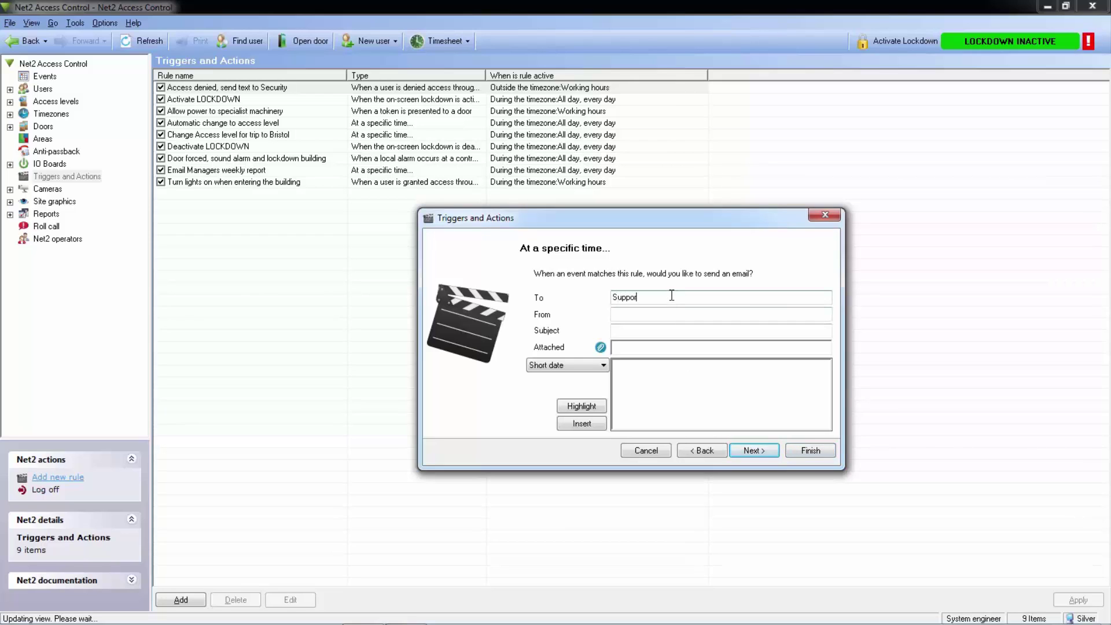
{"action": "key", "text": "Tab"}
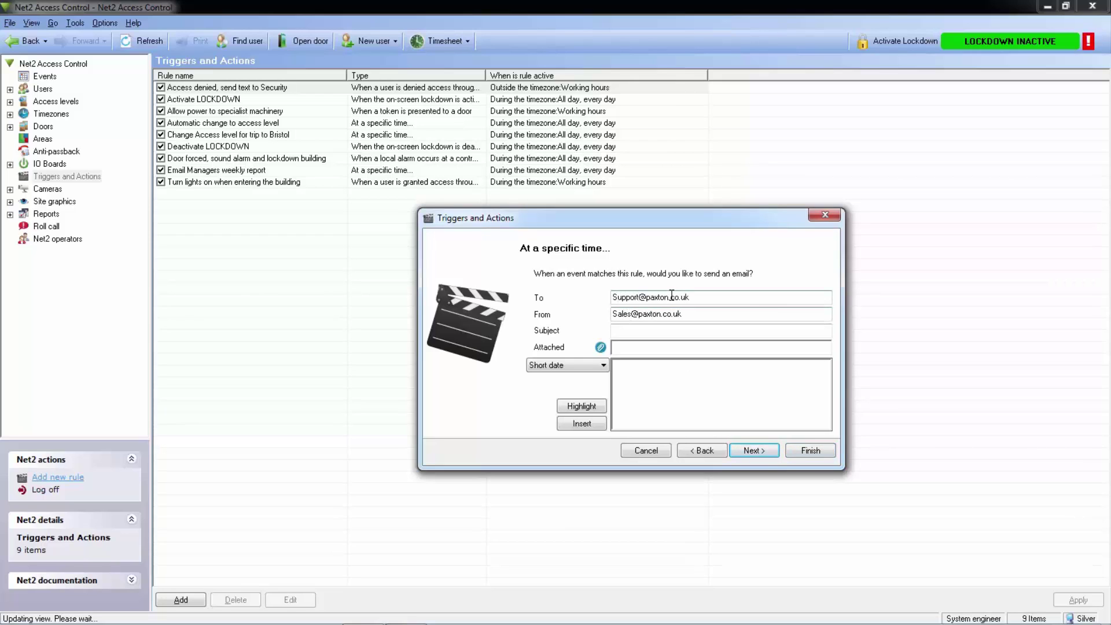
{"action": "key", "text": "Tab"}
{"action": "type", "text": "Your Daily R"}
Attach the 'Who's clocked in' report to the email
{"action": "left_click", "coordinate": [599, 346]}
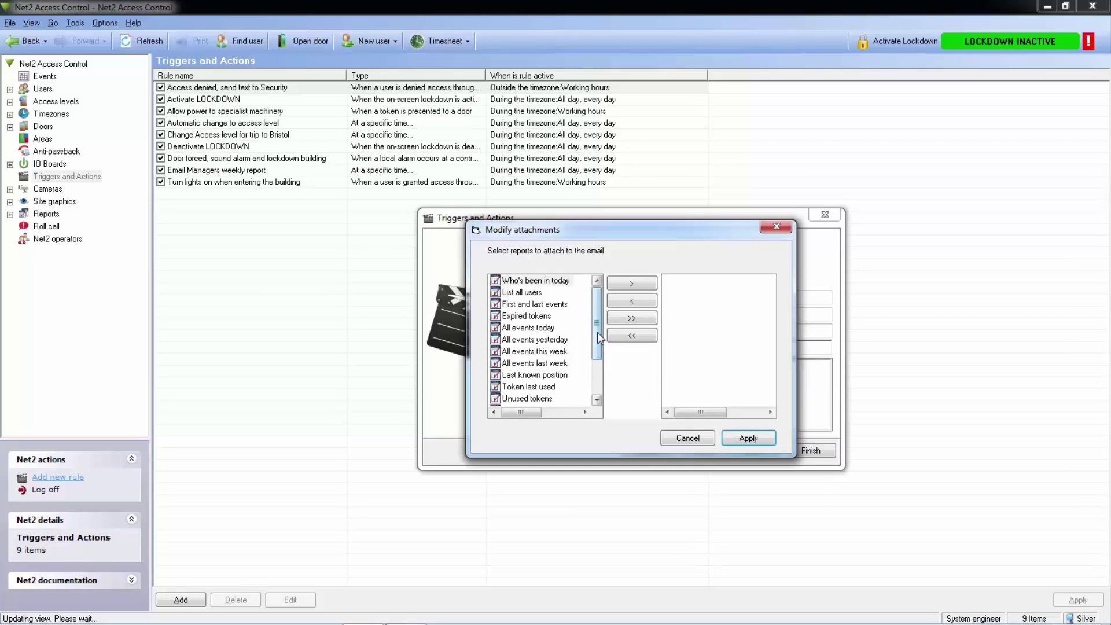
{"action": "scroll", "coordinate": [598, 332], "scroll_direction": "down", "scroll_amount": 2}
{"action": "scroll", "coordinate": [597, 332], "scroll_direction": "down", "scroll_amount": 1}
{"action": "left_click", "coordinate": [631, 283]}
{"action": "left_click", "coordinate": [748, 438]}
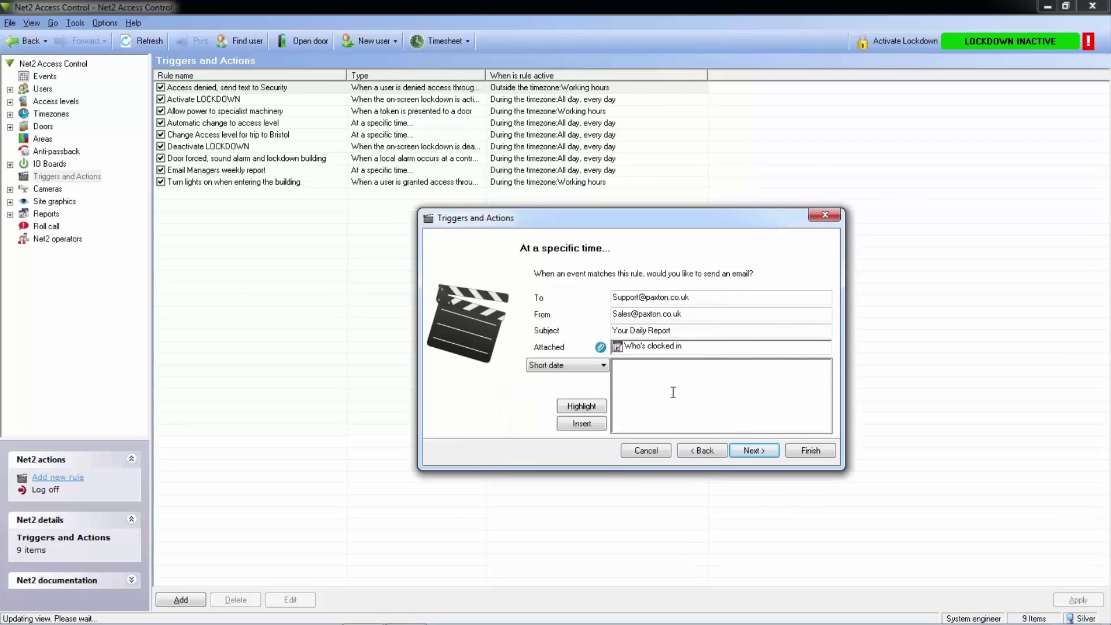
Write the message body with the date and event description fields inserted
{"action": "left_click", "coordinate": [582, 423]}
{"action": "left_click", "coordinate": [568, 364]}
{"action": "left_click", "coordinate": [593, 459]}
{"action": "left_click", "coordinate": [595, 425]}
{"action": "left_click", "coordinate": [710, 375]}
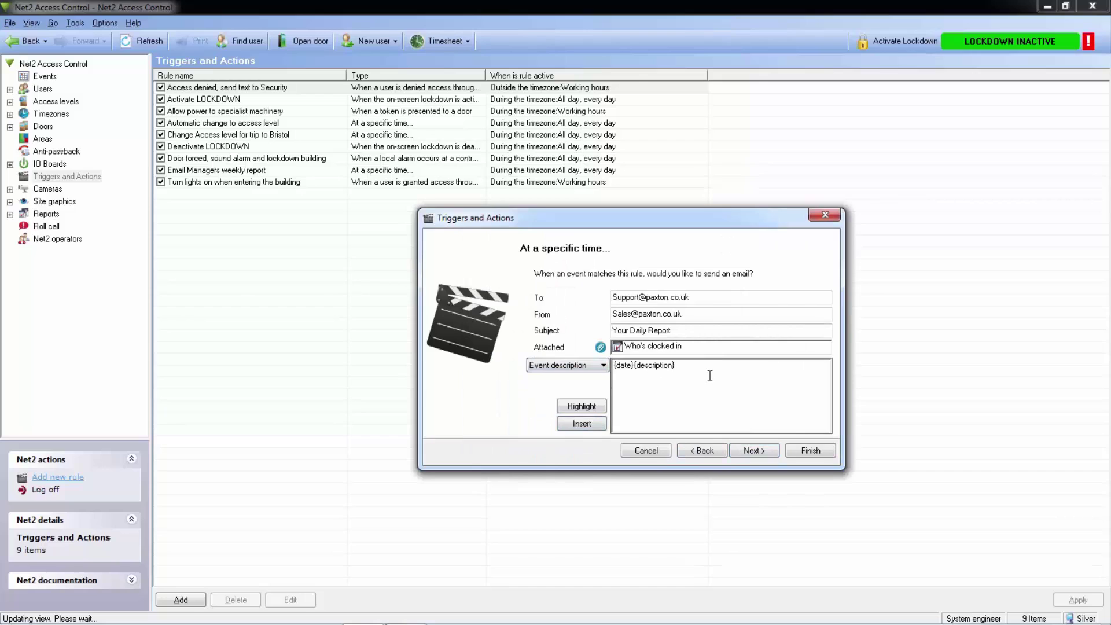
{"action": "key", "text": "Return"}
{"action": "type", "text": "Here is your daily report of who has clocked"}
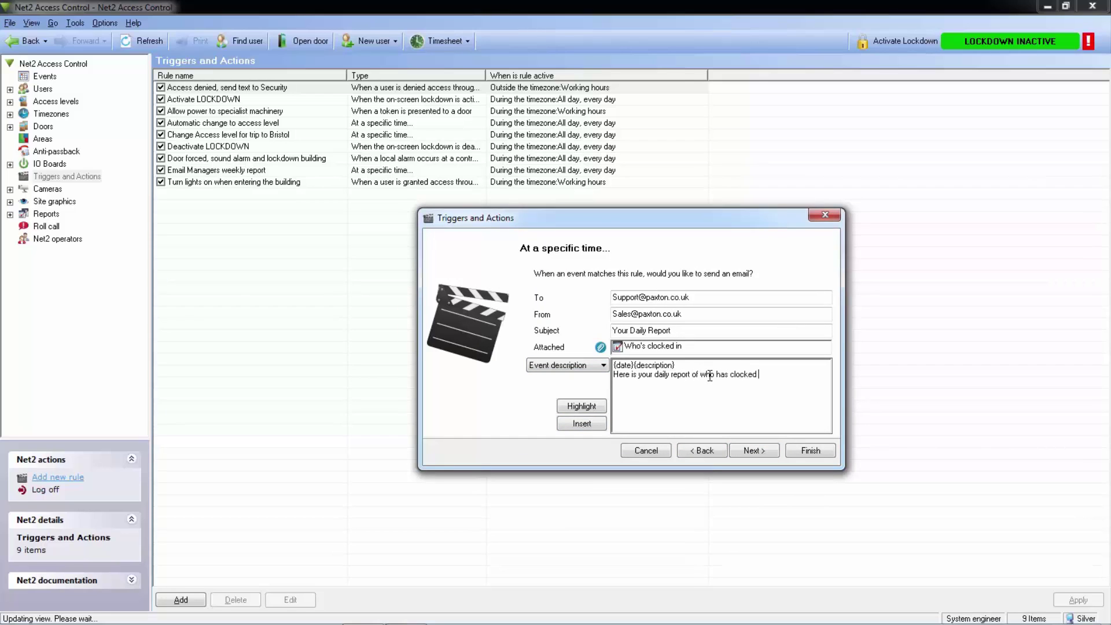
{"action": "type", "text": " in today."}
{"action": "left_click", "coordinate": [753, 451]}
{"action": "type", "text": "l a dail"}
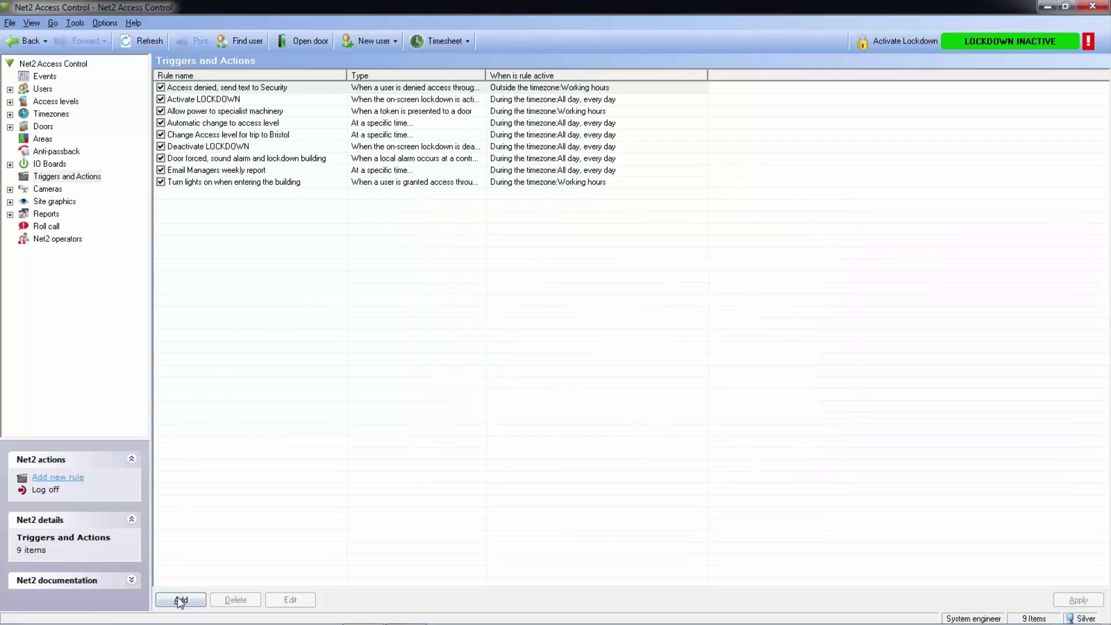
Add a second rule triggered by events on the Net2 Entry system
{"action": "left_click", "coordinate": [179, 601]}
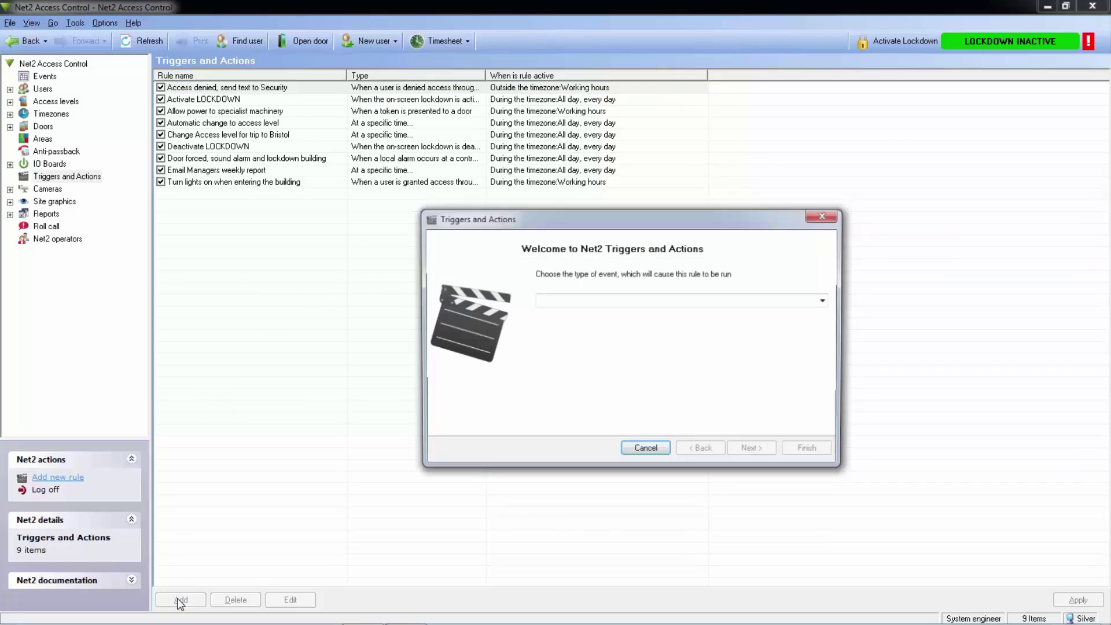
{"action": "left_click", "coordinate": [826, 302]}
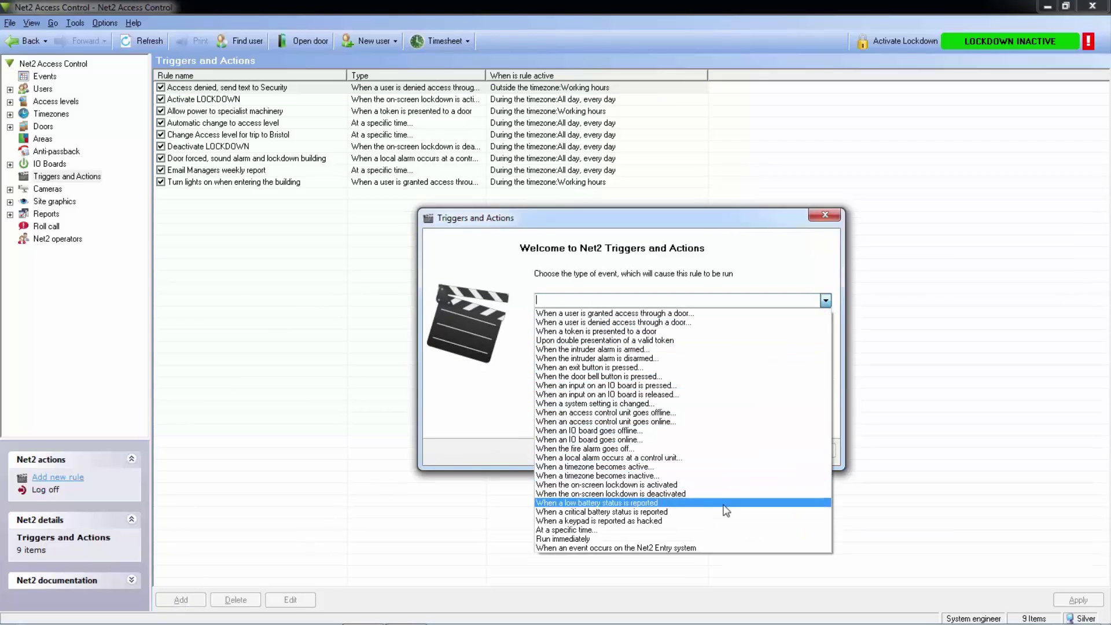
{"action": "left_click", "coordinate": [701, 549]}
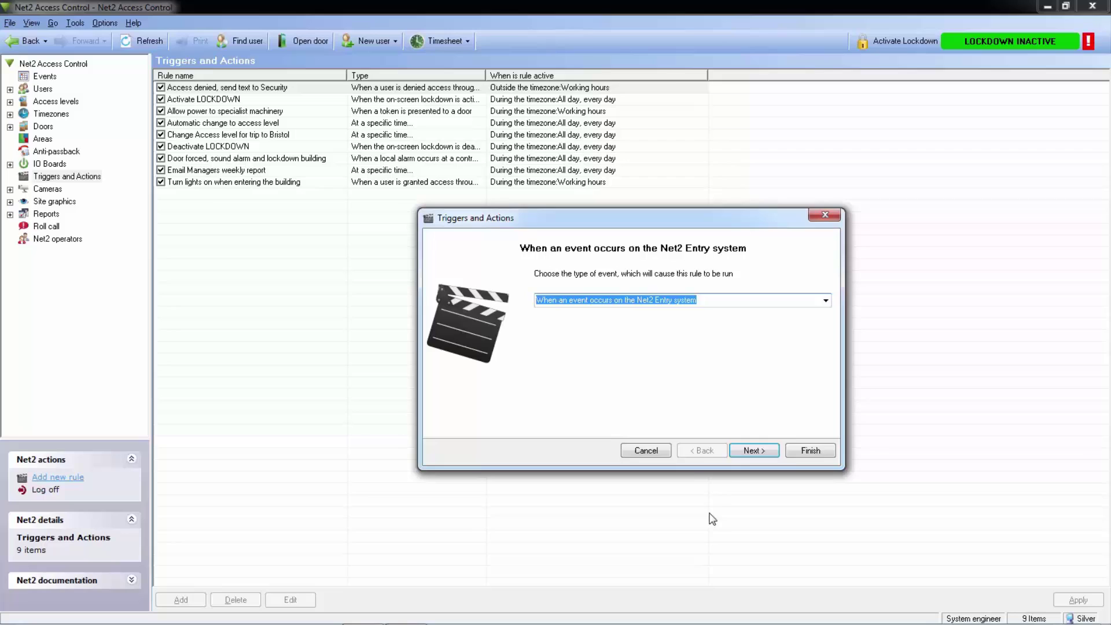
{"action": "left_click", "coordinate": [752, 452]}
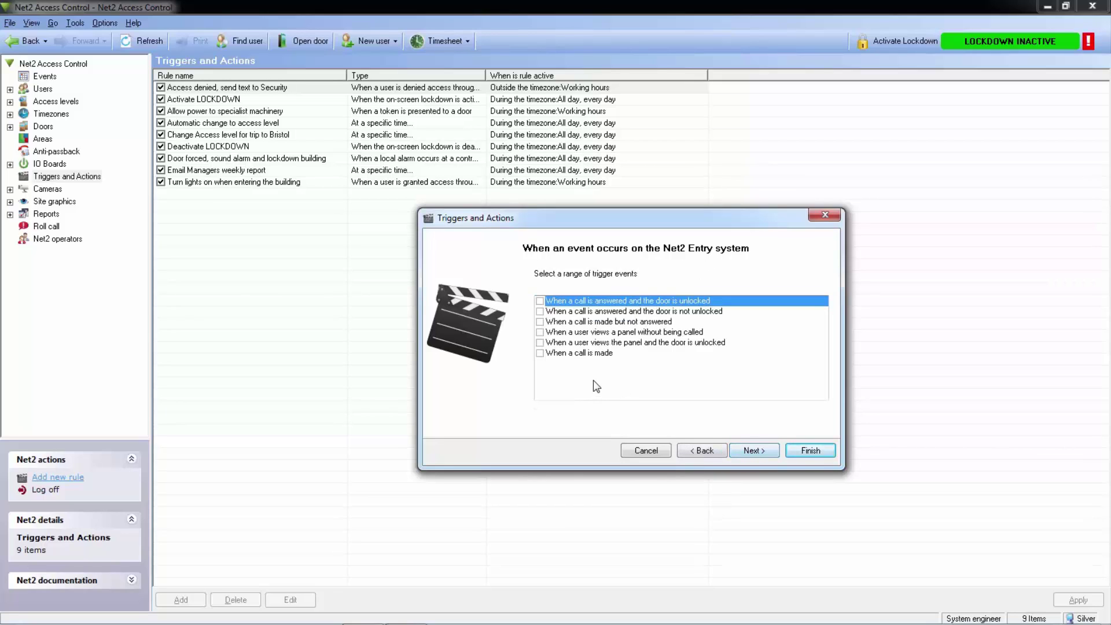
Trigger on answered calls that unlock the door, active all day, every day
{"action": "left_click", "coordinate": [595, 304]}
{"action": "left_click", "coordinate": [753, 451]}
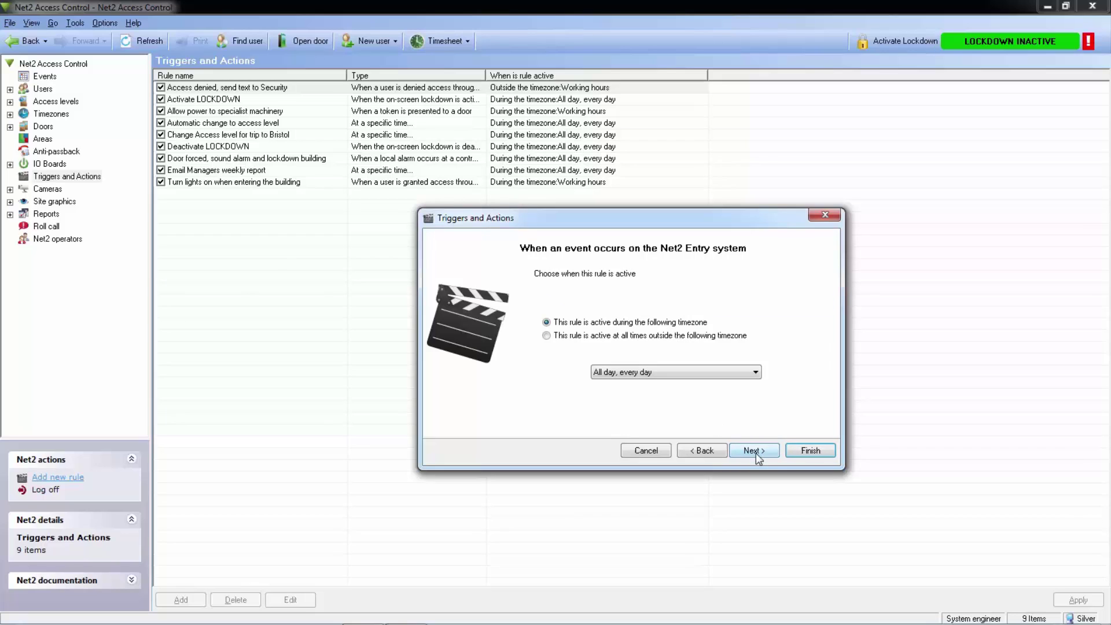
{"action": "left_click", "coordinate": [755, 373]}
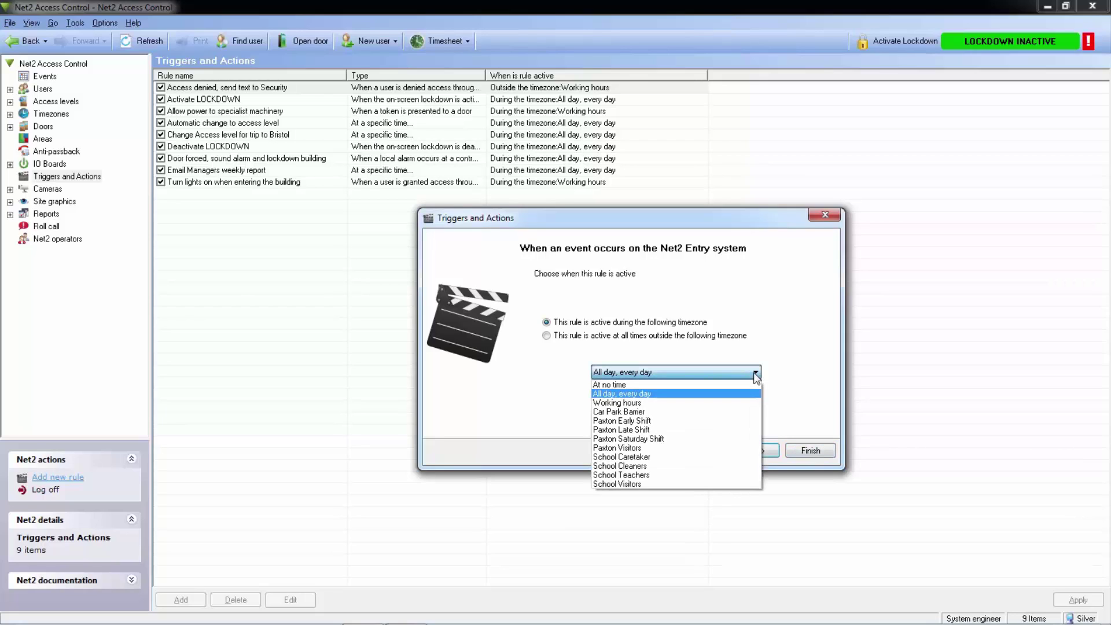
{"action": "left_click", "coordinate": [755, 373]}
{"action": "left_click", "coordinate": [752, 451]}
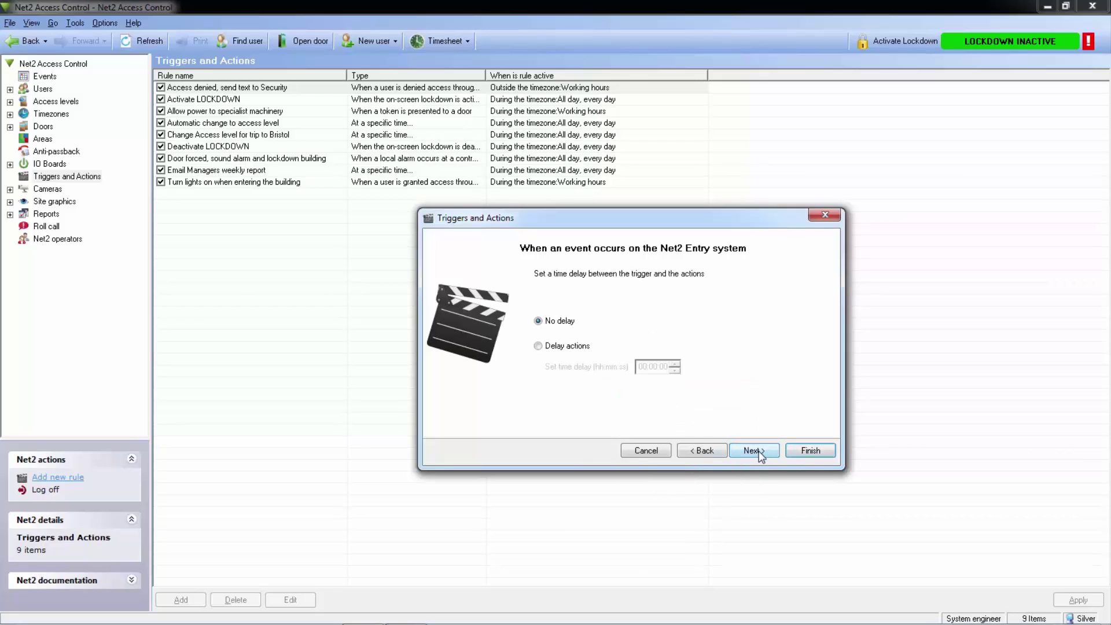
Keep no delay and make the rule's action switch a relay
{"action": "left_click", "coordinate": [756, 451]}
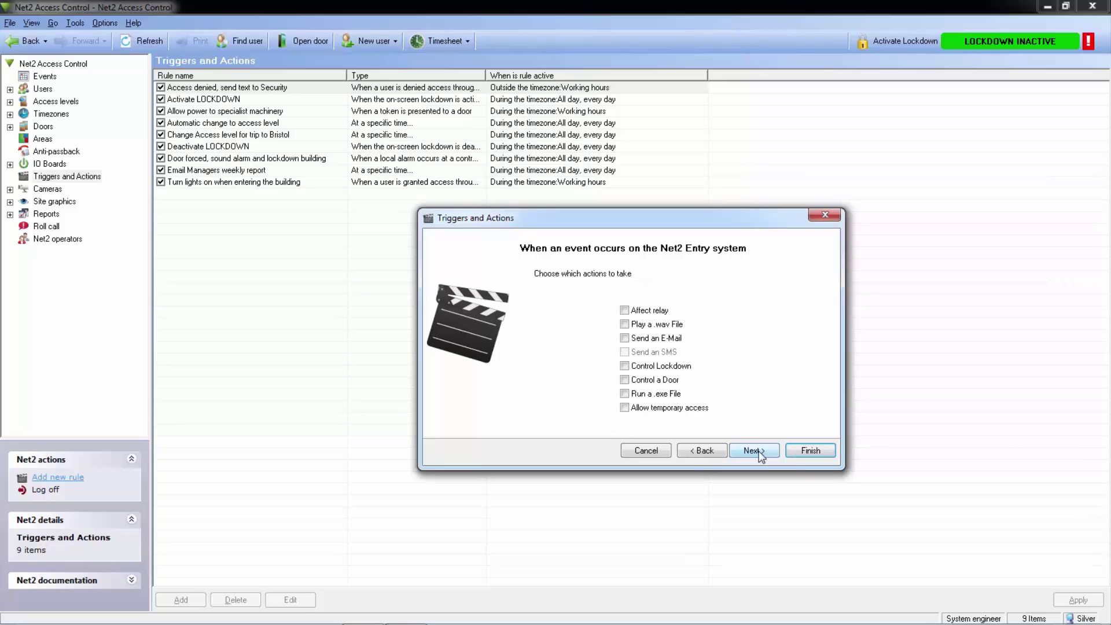
{"action": "left_click", "coordinate": [643, 314]}
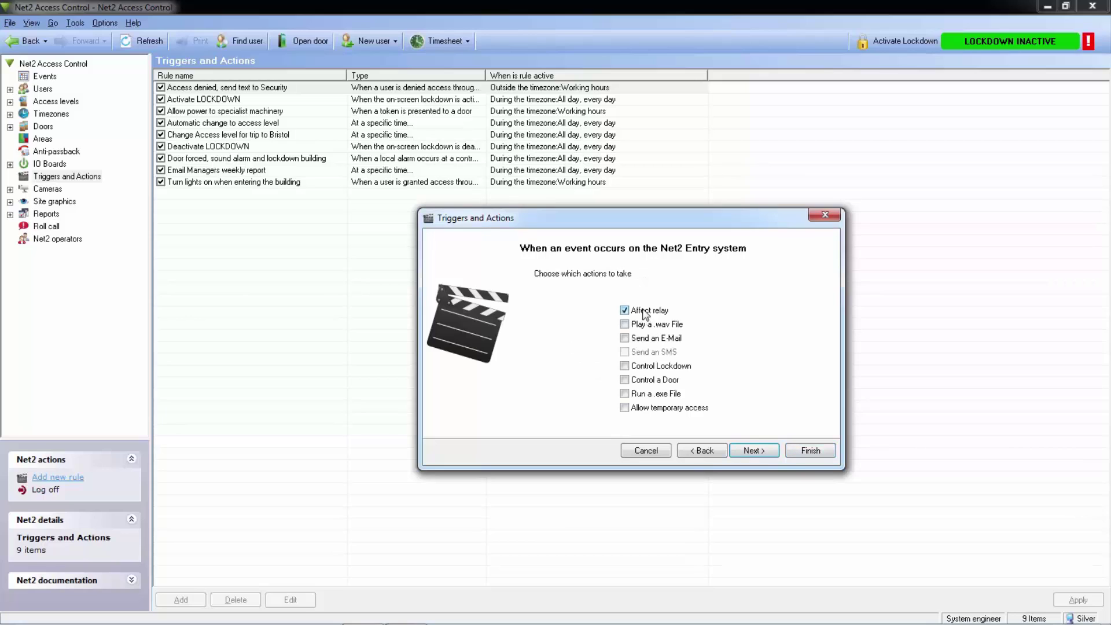
{"action": "left_click", "coordinate": [750, 453]}
Turn Residential front door Relay 2 on for 45 seconds and save as 'Turn the lobby lights on'
{"action": "left_click", "coordinate": [825, 368]}
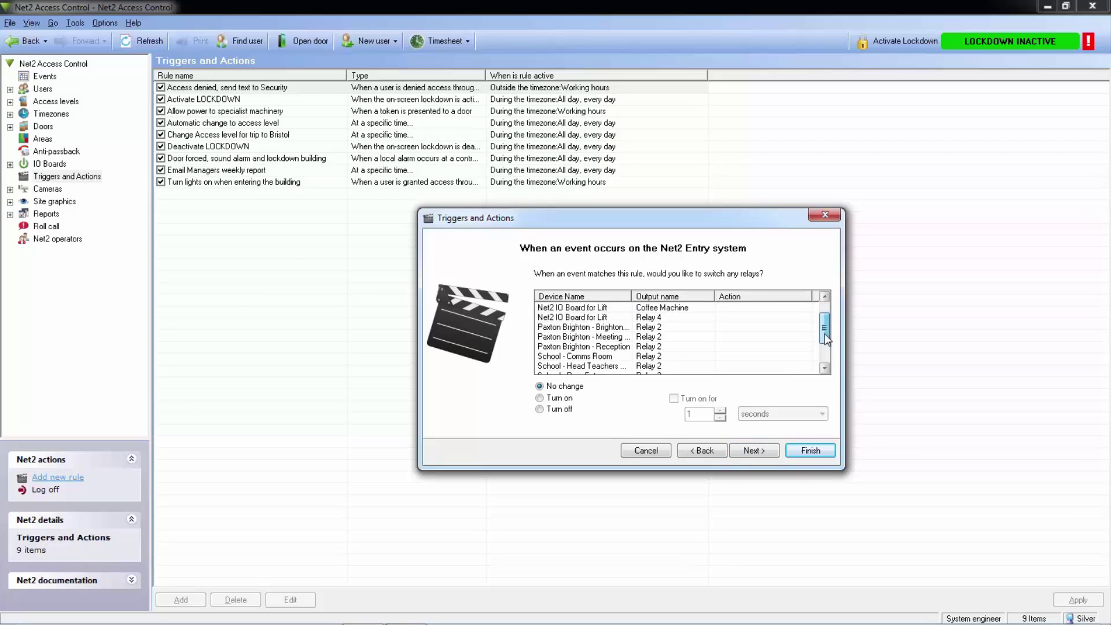
{"action": "left_click", "coordinate": [599, 366]}
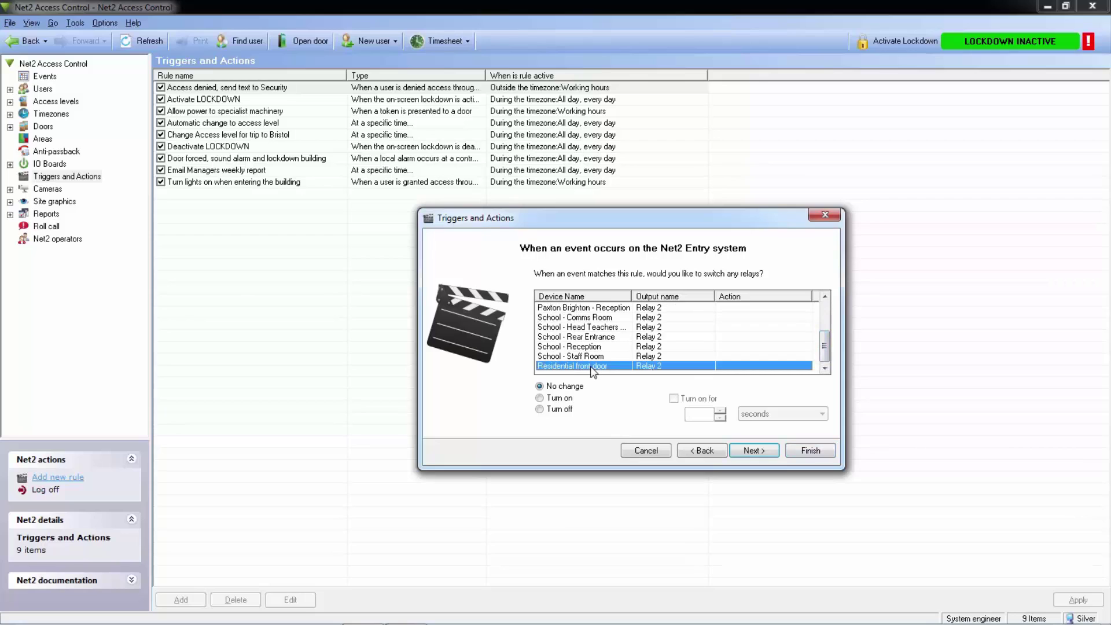
{"action": "left_click", "coordinate": [564, 399]}
{"action": "left_click", "coordinate": [674, 398]}
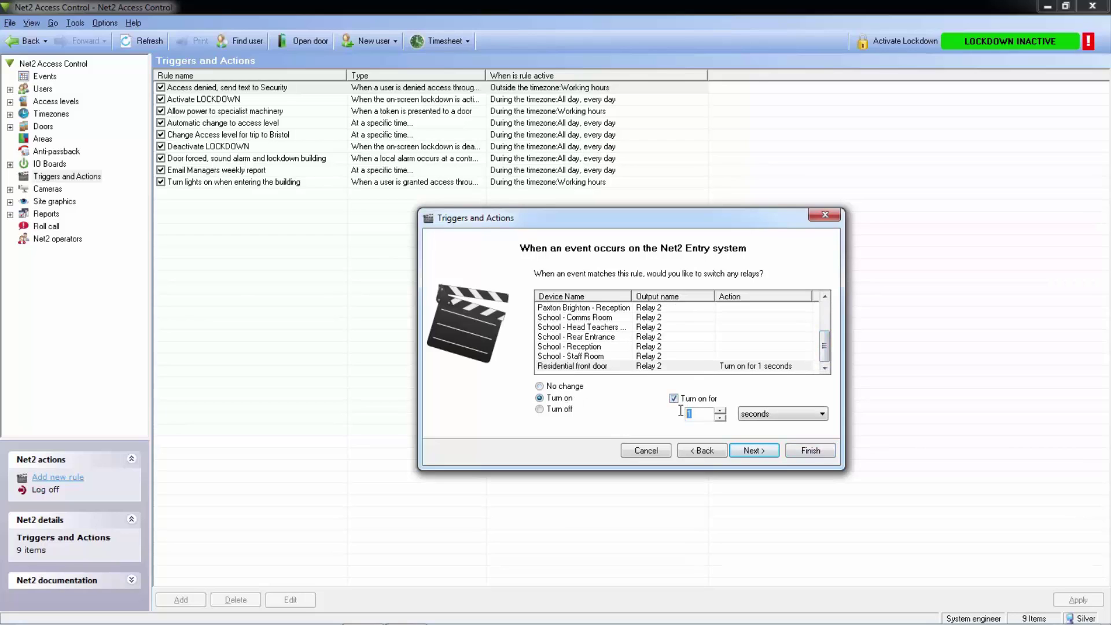
{"action": "left_click", "coordinate": [690, 415]}
{"action": "type", "text": "45"}
{"action": "left_click", "coordinate": [750, 454]}
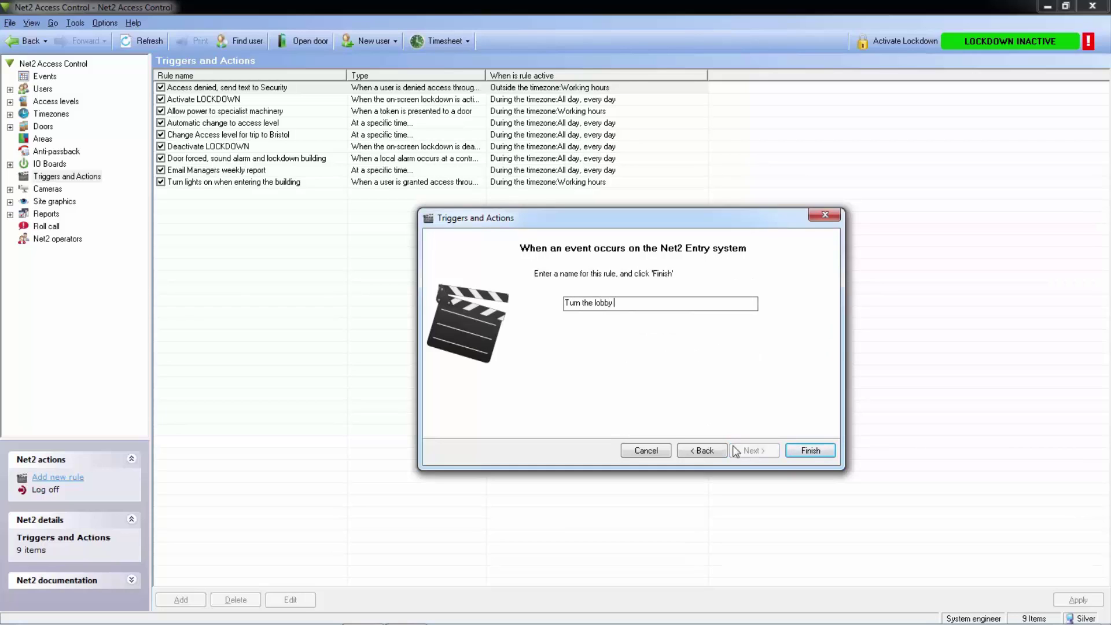
{"action": "left_click", "coordinate": [799, 453]}
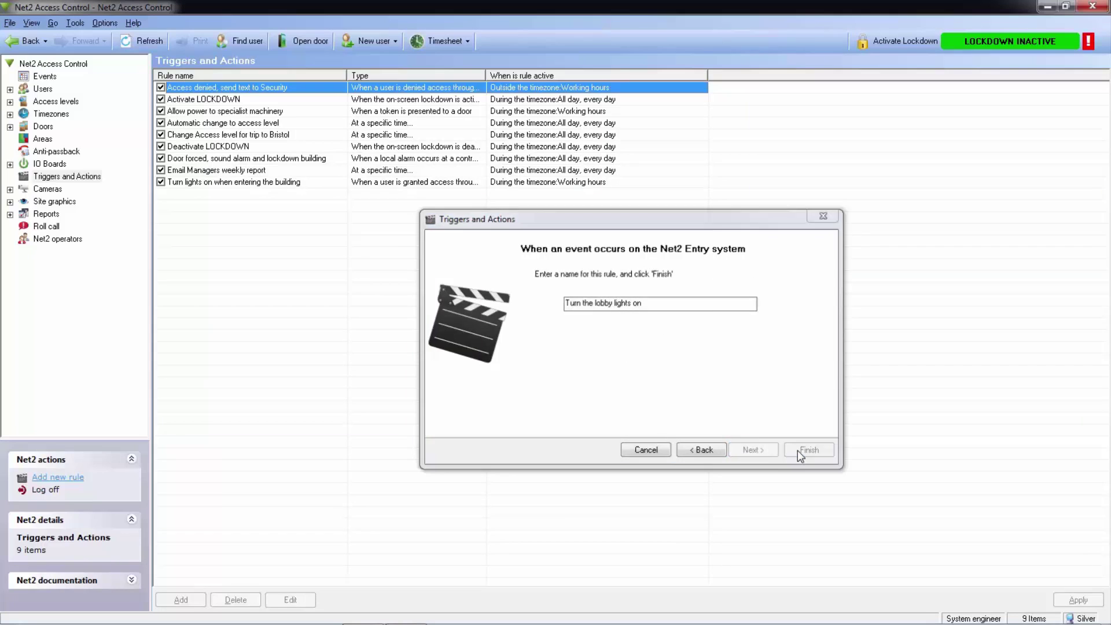
Return to the Net2 Access Control home page from the navigation tree
{"action": "left_click", "coordinate": [59, 66]}
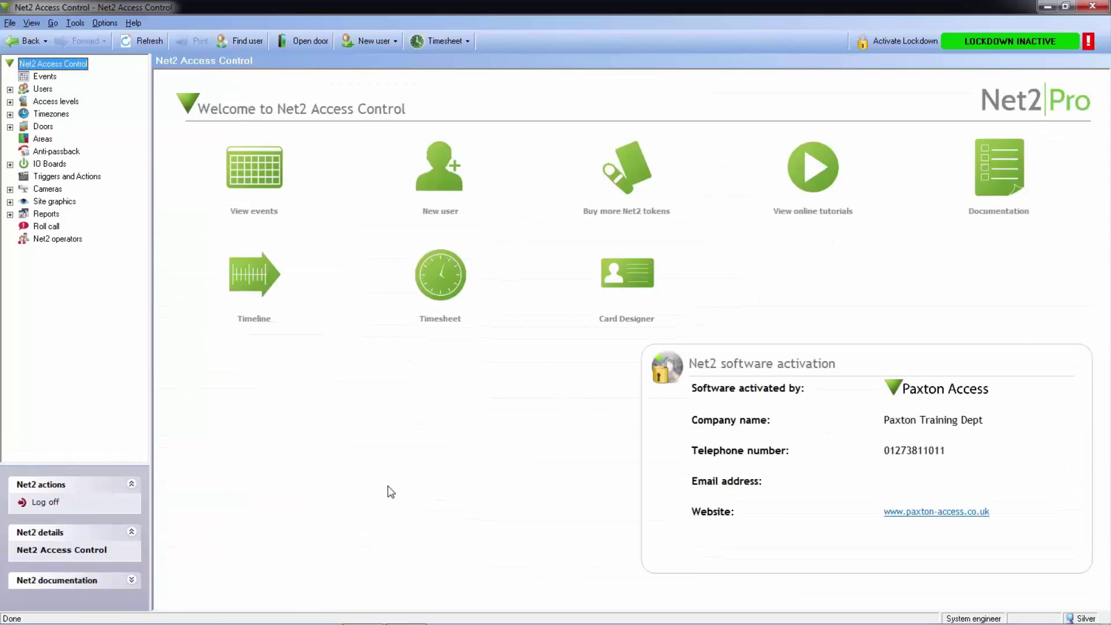